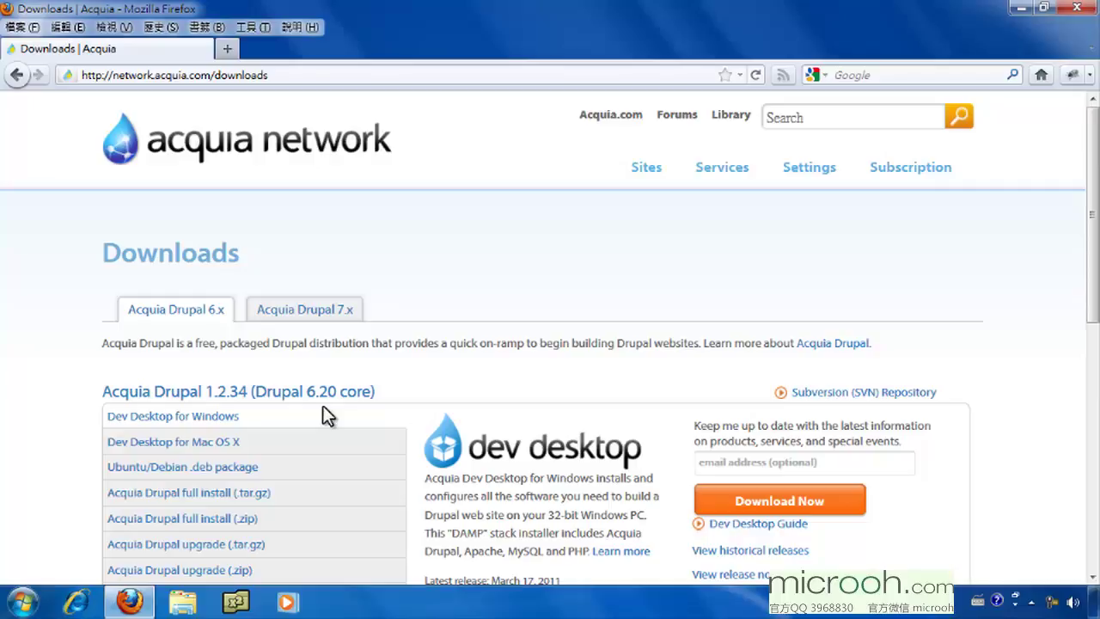
Step: Show the Acquia Drupal 7.x release on the Acquia Network Downloads page
left_click(305, 309)
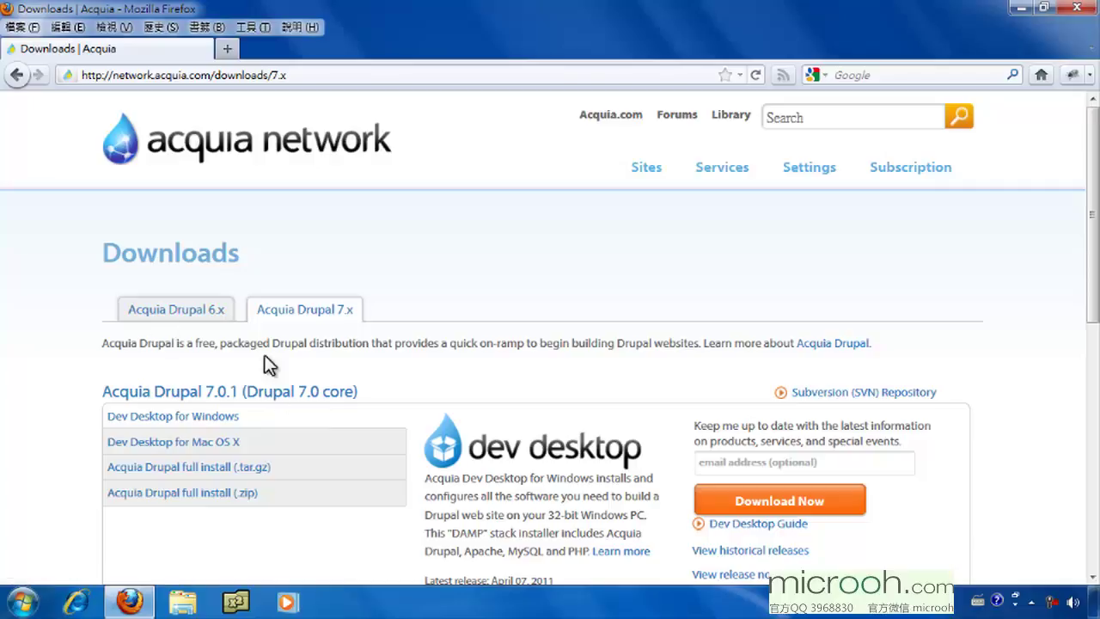
Step: Download and save the Acquia Dev Desktop for Windows installer for Drupal 7.0.1
left_click(138, 424)
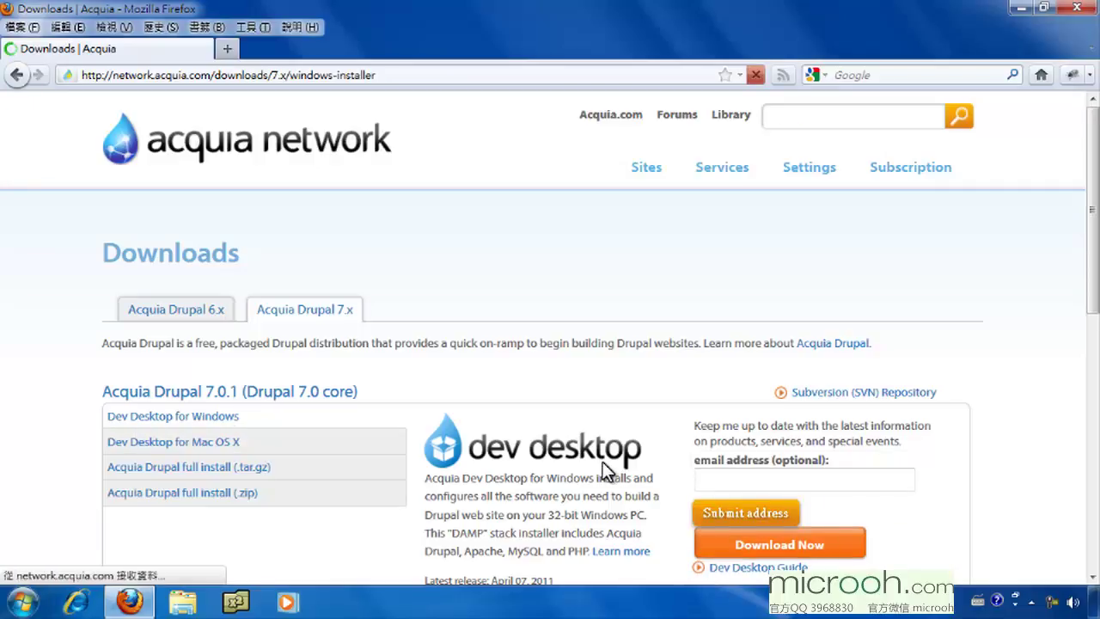
left_click_drag(1095, 330, 1097, 412)
left_click(779, 286)
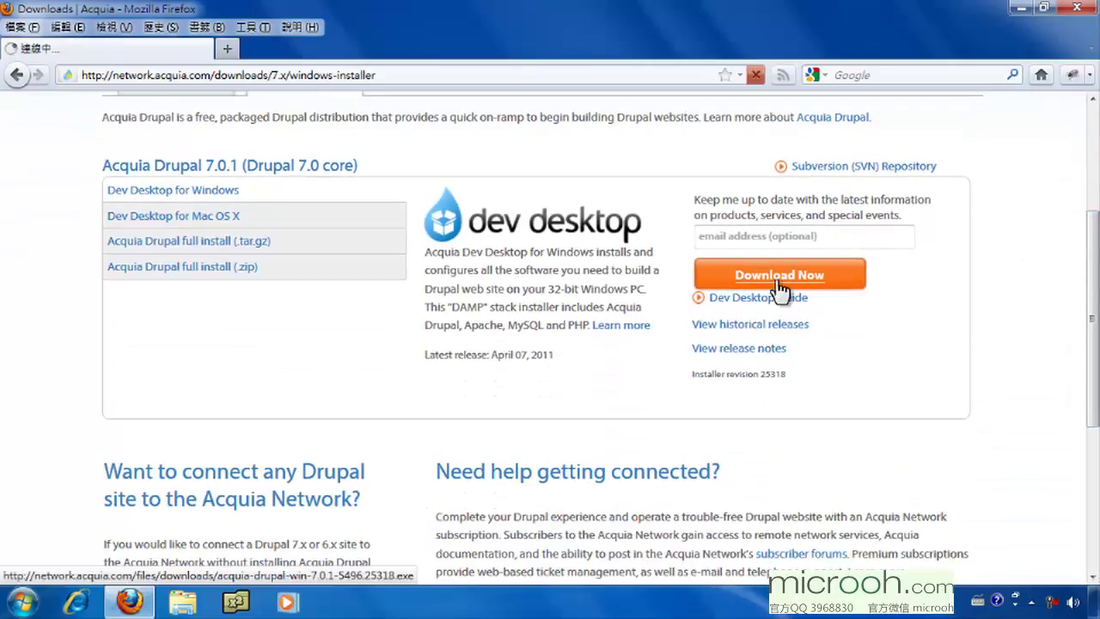
left_click(593, 303)
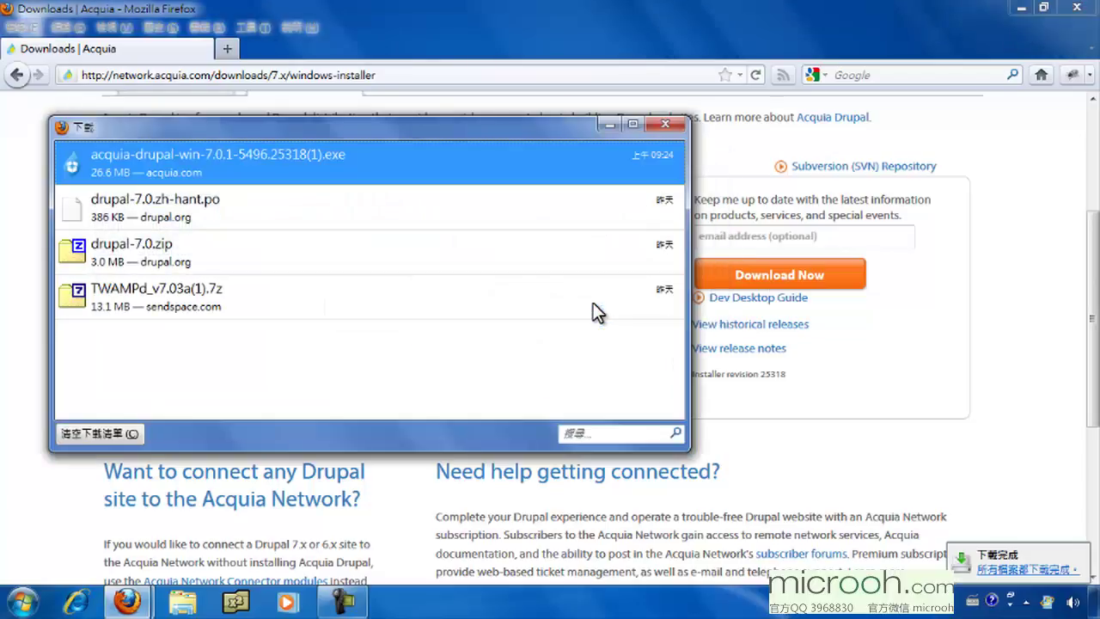
Step: Close the downloads list and open the Downloads folder in a file browser
left_click(666, 125)
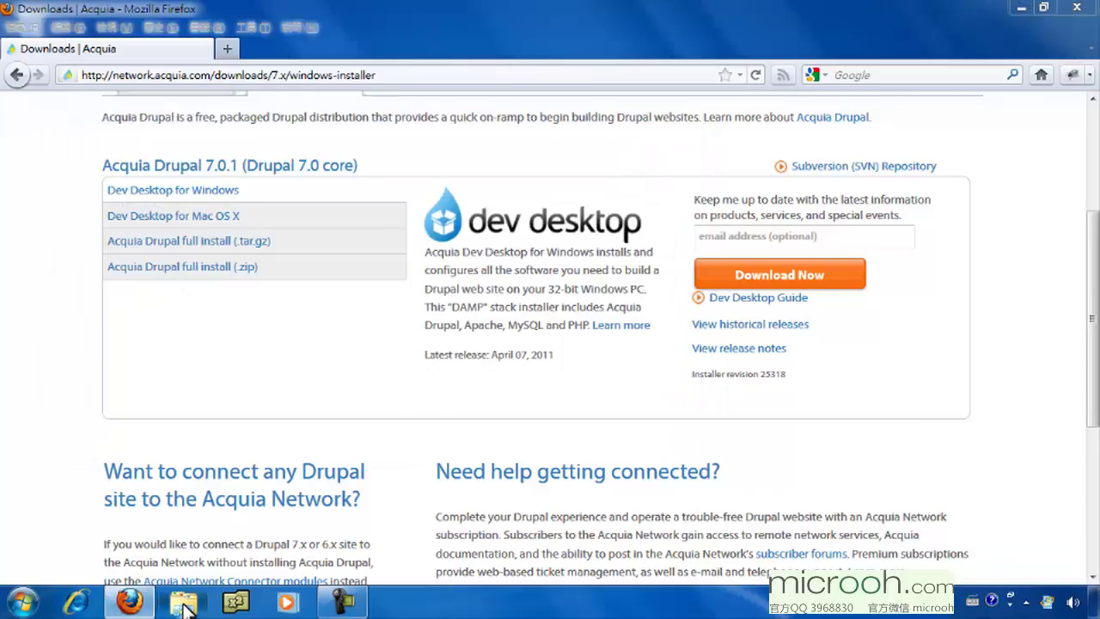
left_click(183, 604)
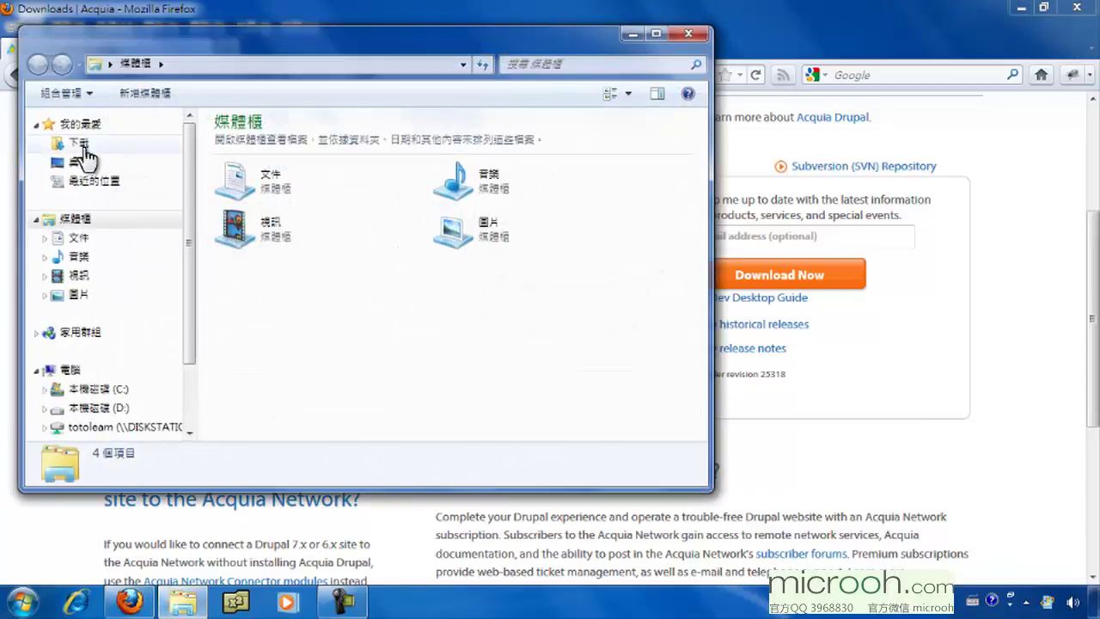
left_click(82, 144)
scroll(303, 206, "down", 1)
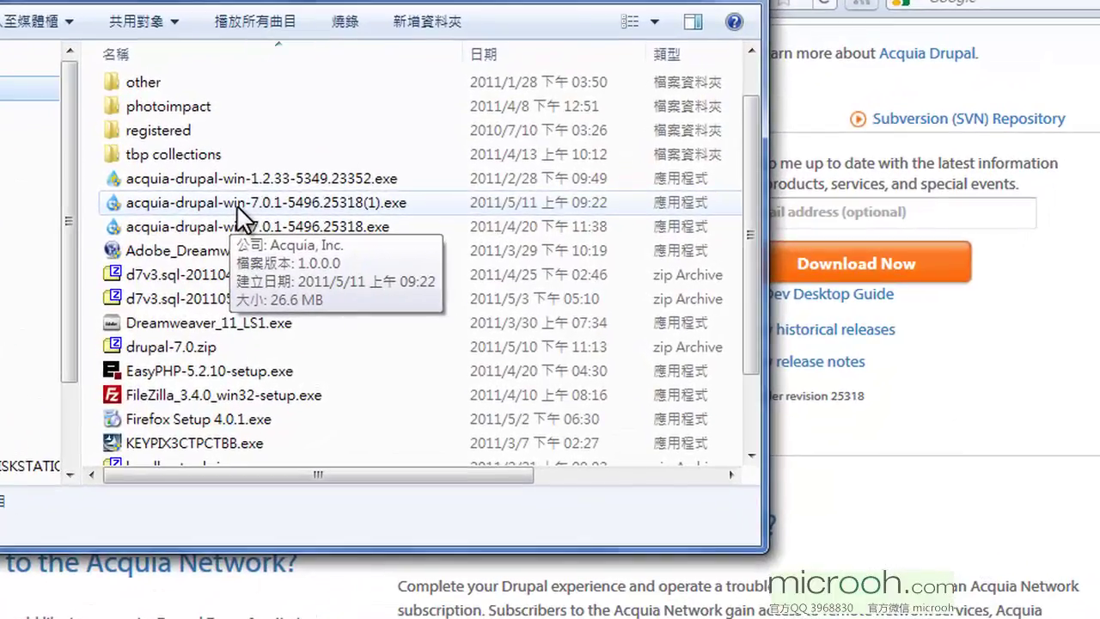
Step: Run acquia-drupal-win-7.0.1 installer, keep default components, and accept the licence agreement
double_click(313, 229)
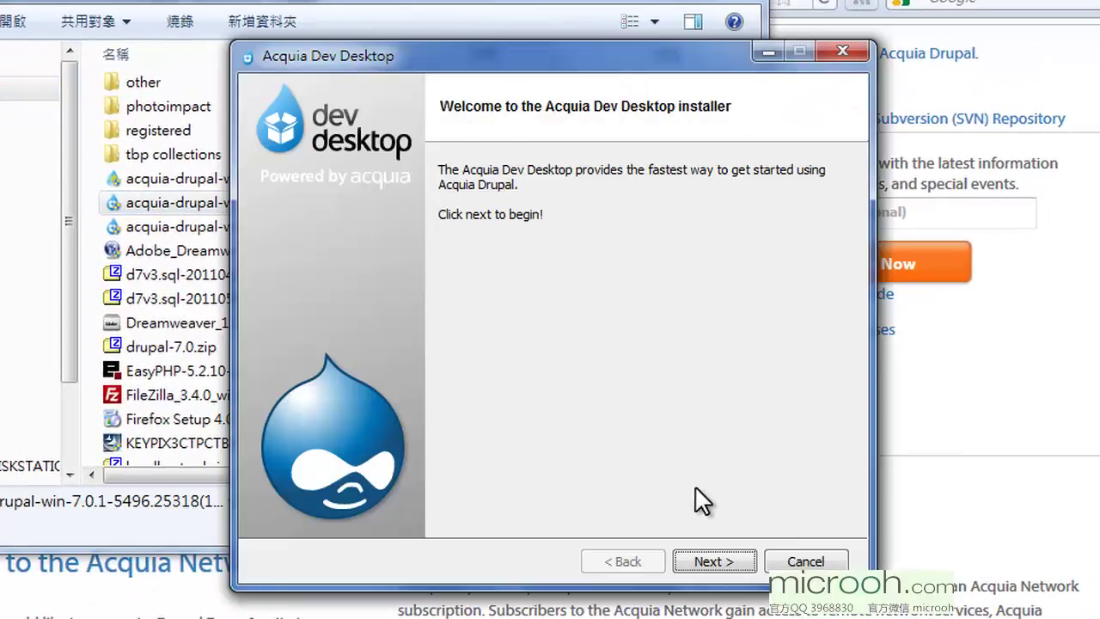
left_click(728, 558)
left_click(718, 559)
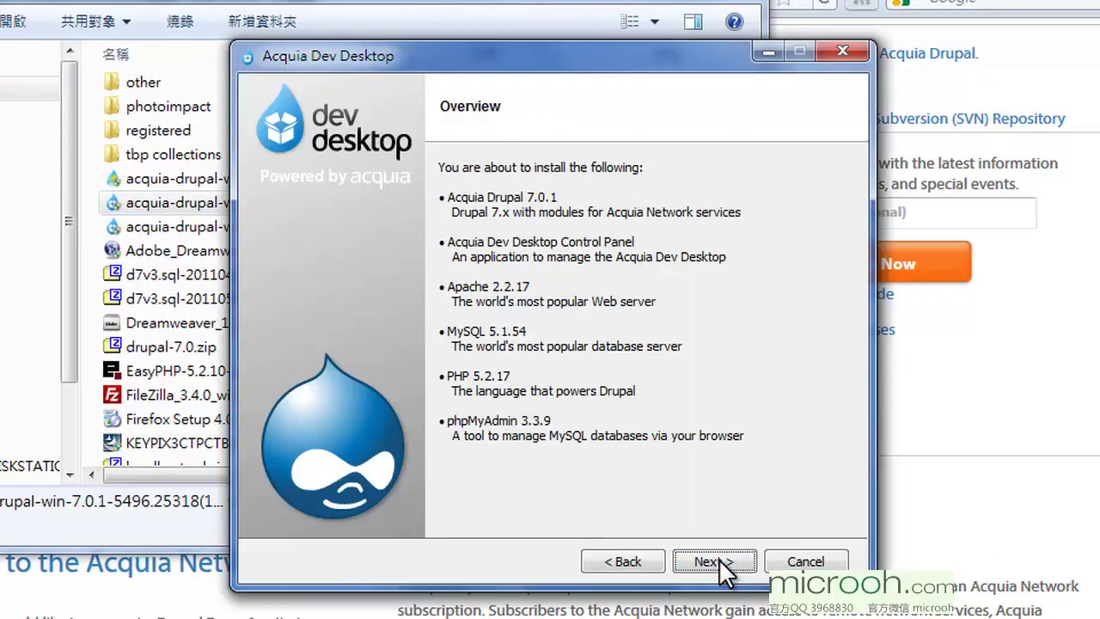
left_click(718, 561)
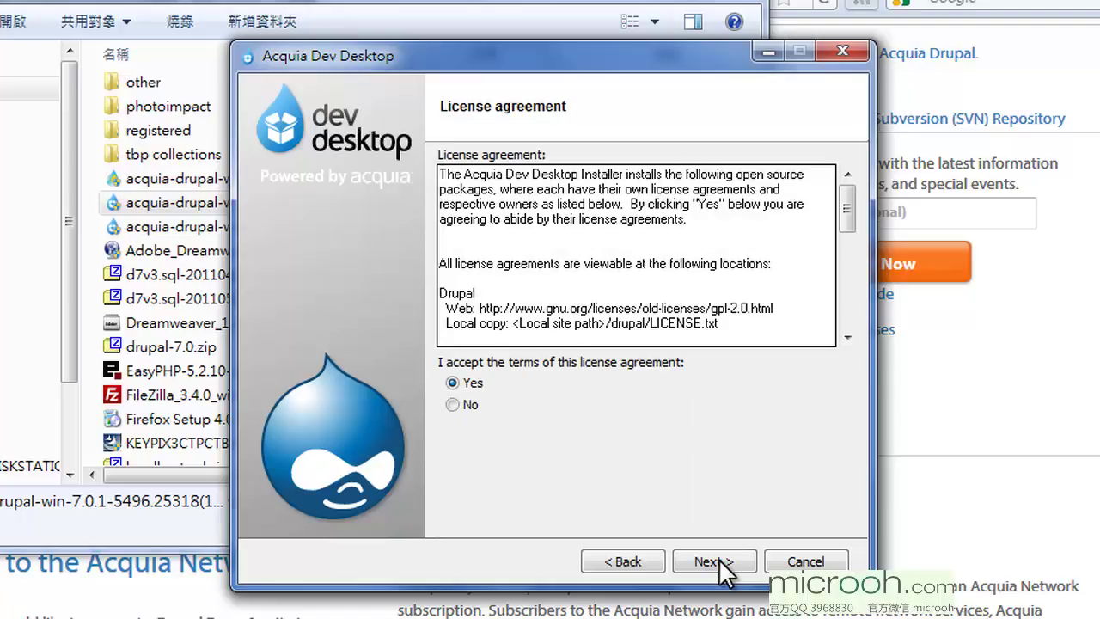
left_click(721, 561)
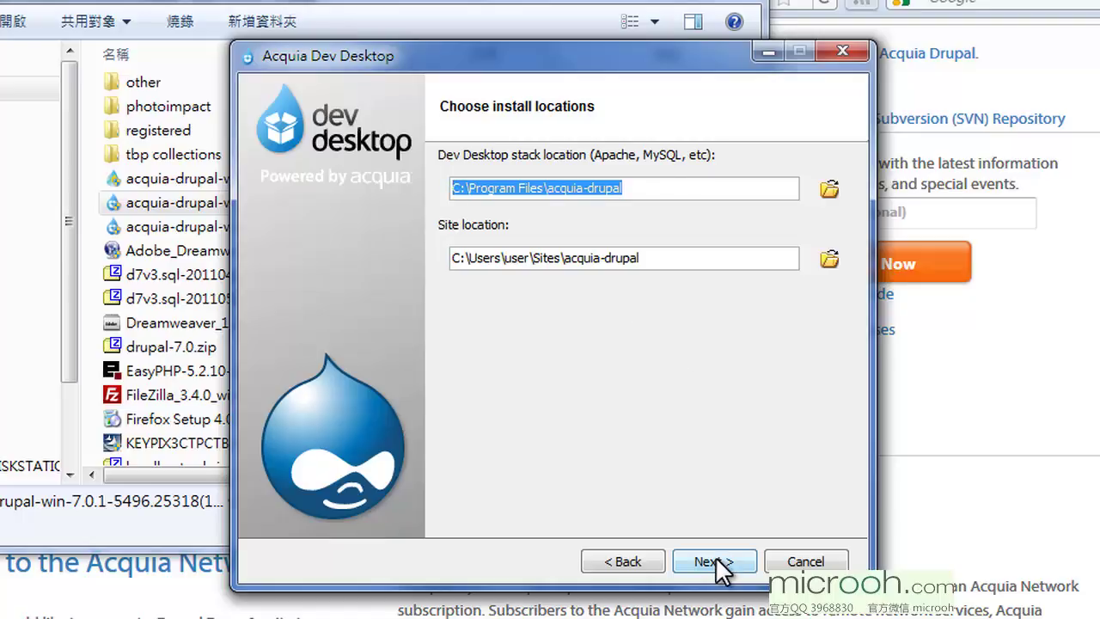
Step: Accept the default install locations and default ports, including Apache on 8082
left_click(716, 561)
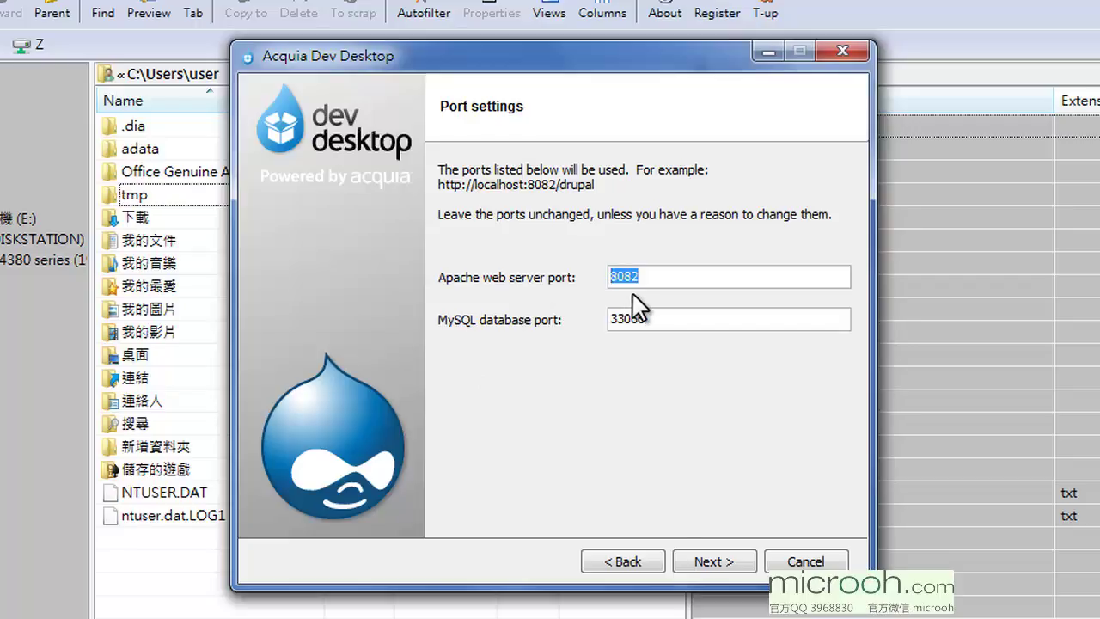
left_click(716, 562)
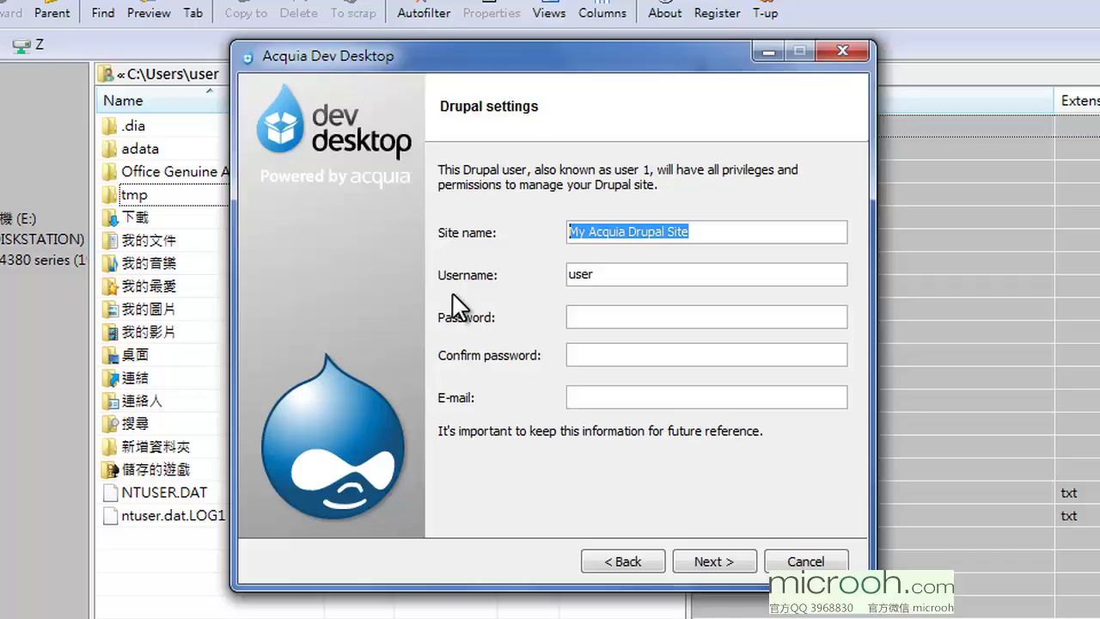
Step: Enter administrator username admin, a confirmed password and an e-mail address, then continue to review
key("Tab")
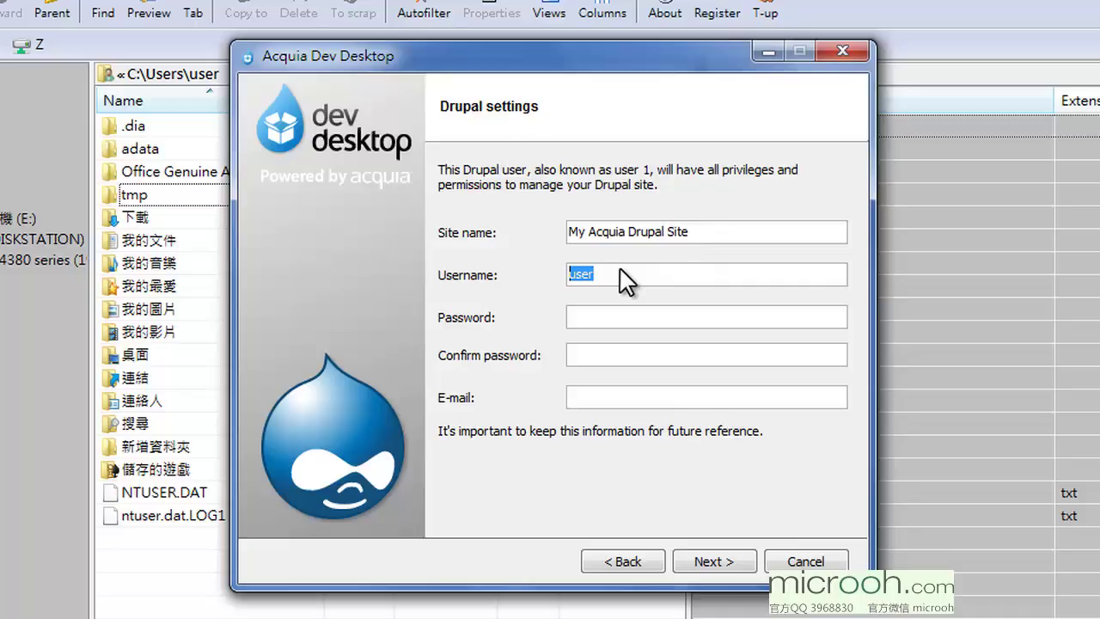
type("admin")
key("Tab")
type("admin")
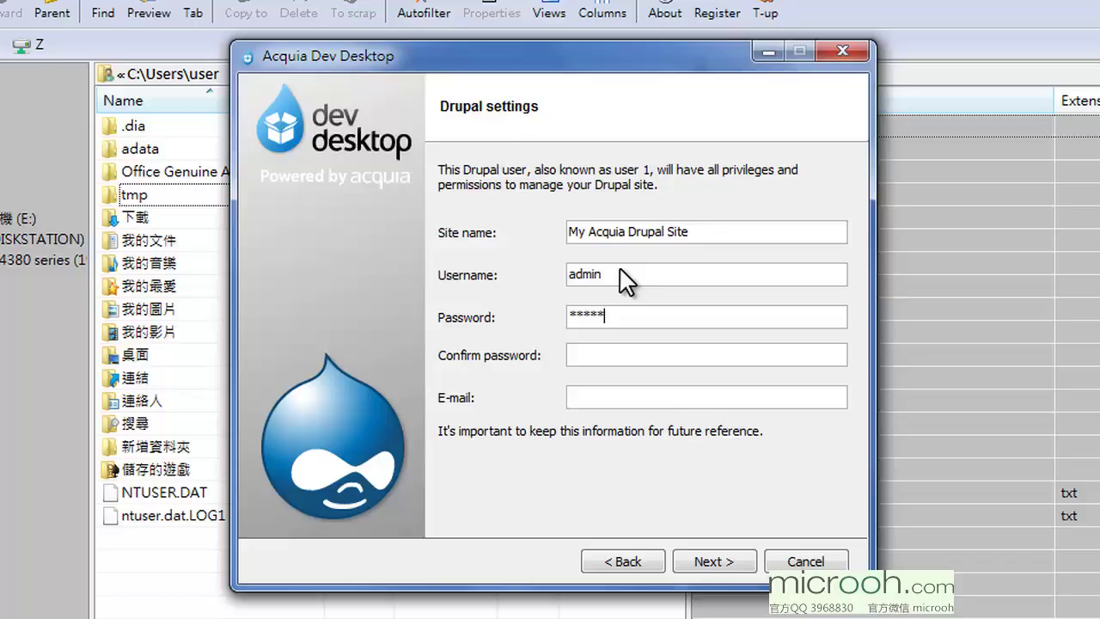
left_click(606, 354)
type("admin")
key("Tab")
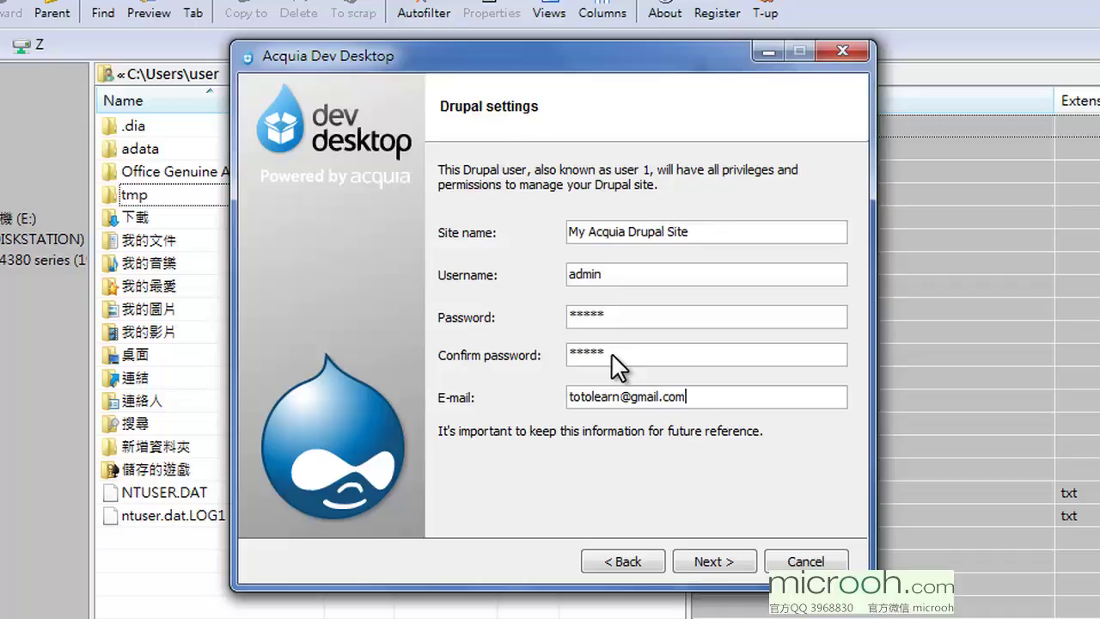
left_click(720, 558)
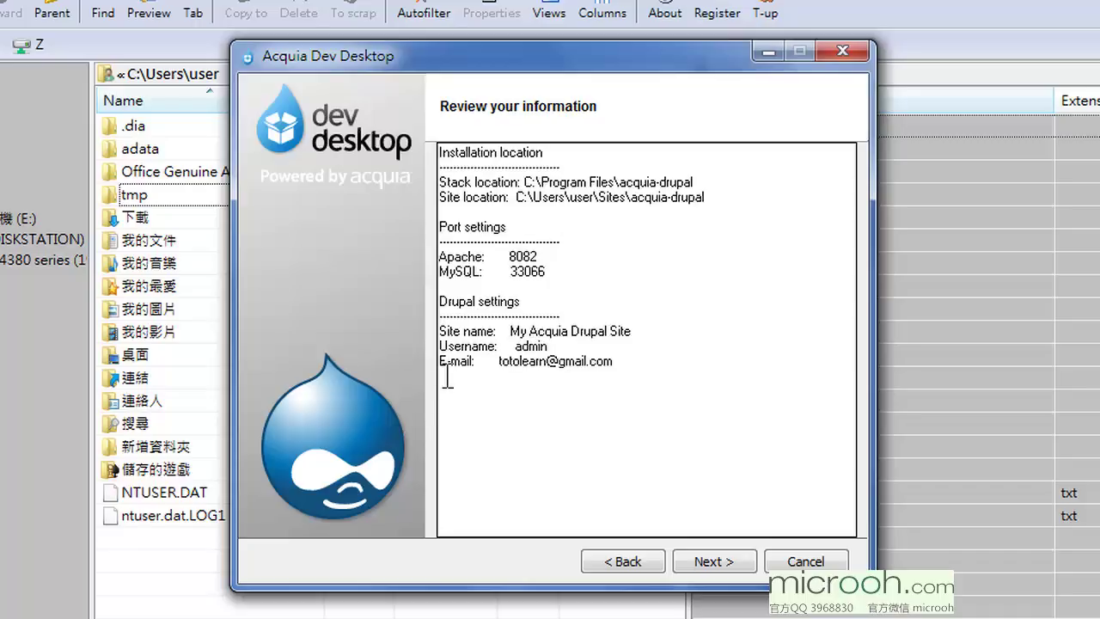
Step: Confirm the review, install Dev Desktop, and finish with the control panel launching
left_click(713, 561)
left_click(711, 556)
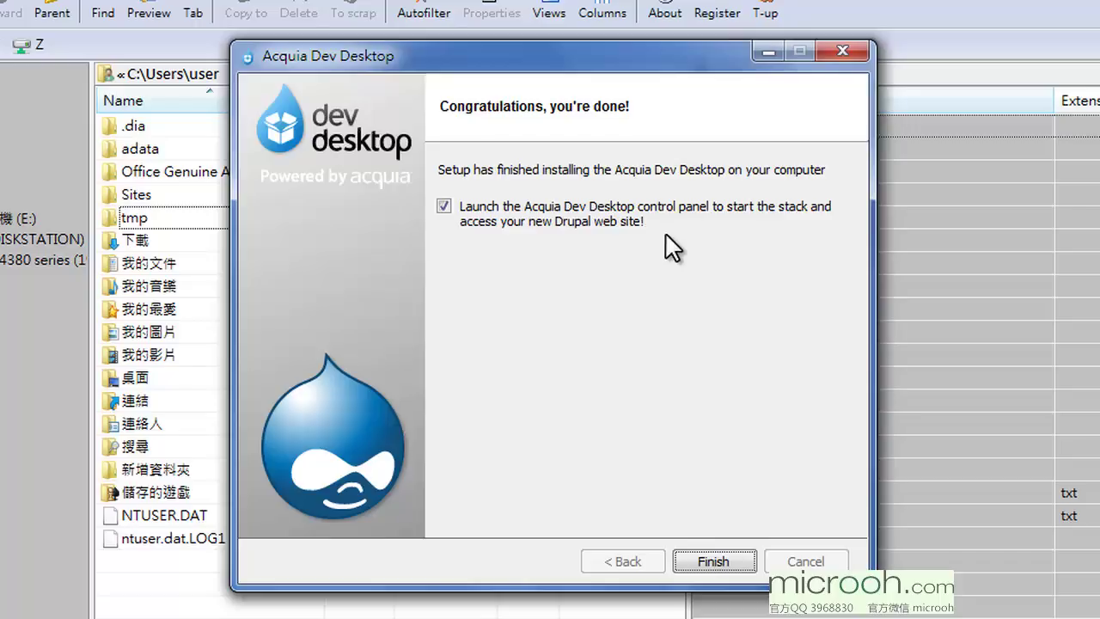
left_click(710, 560)
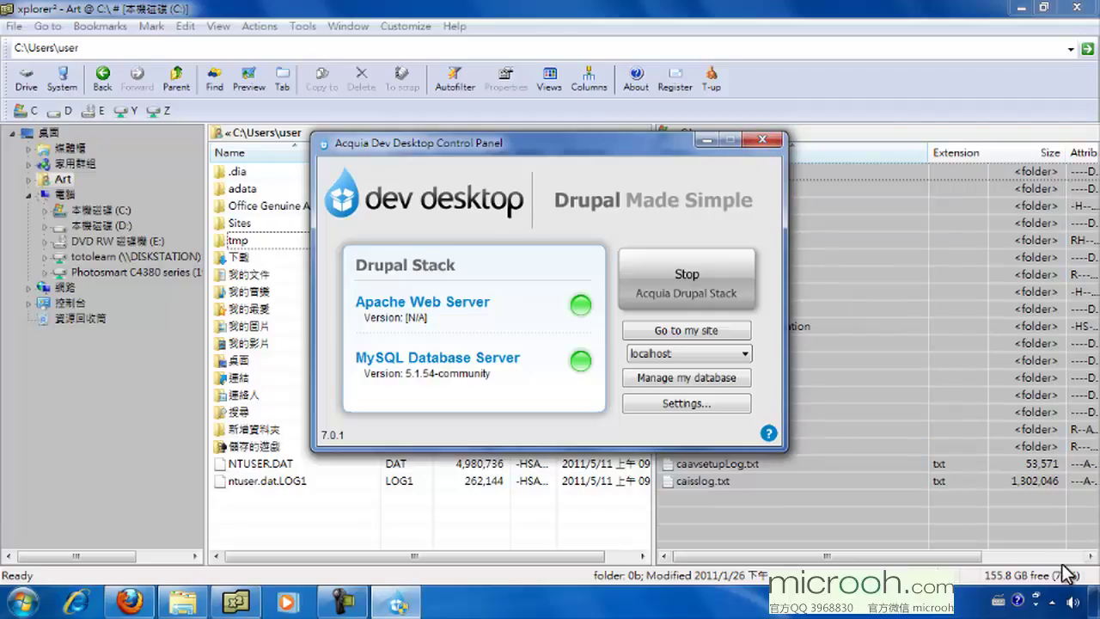
Step: Minimize the Dev Desktop control panel and the xplorer2 file manager to reveal the desktop
left_click(1054, 604)
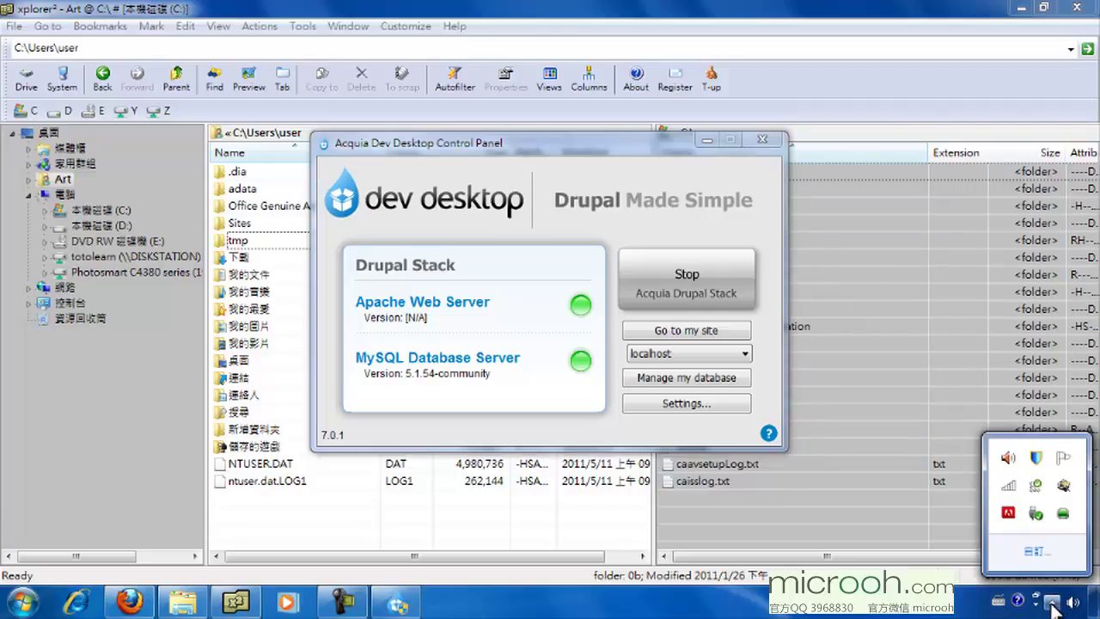
left_click(1054, 606)
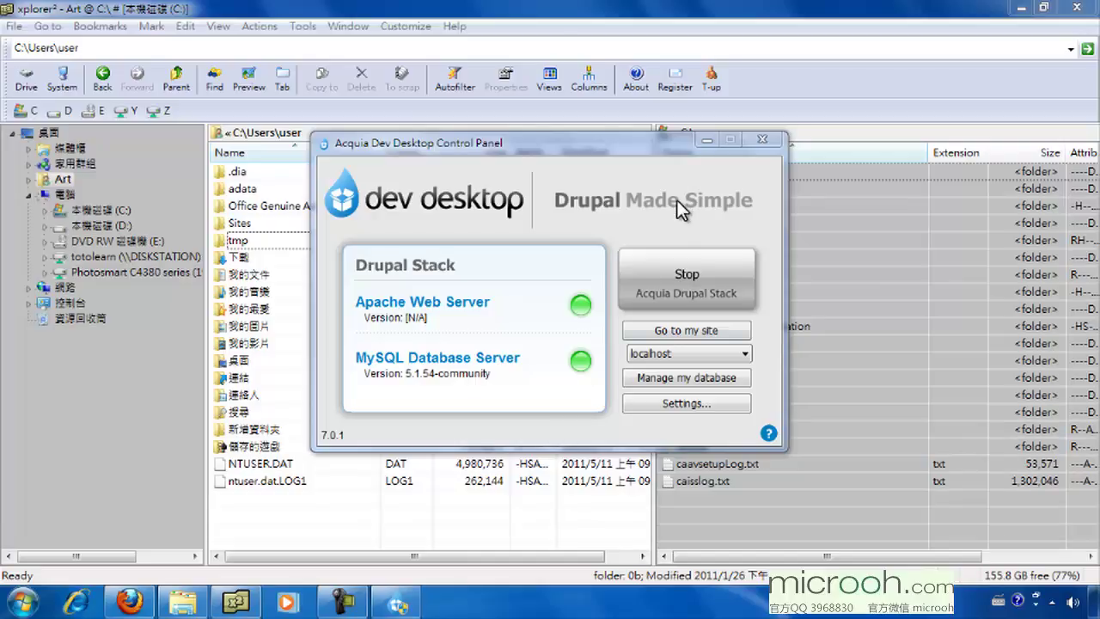
left_click(705, 140)
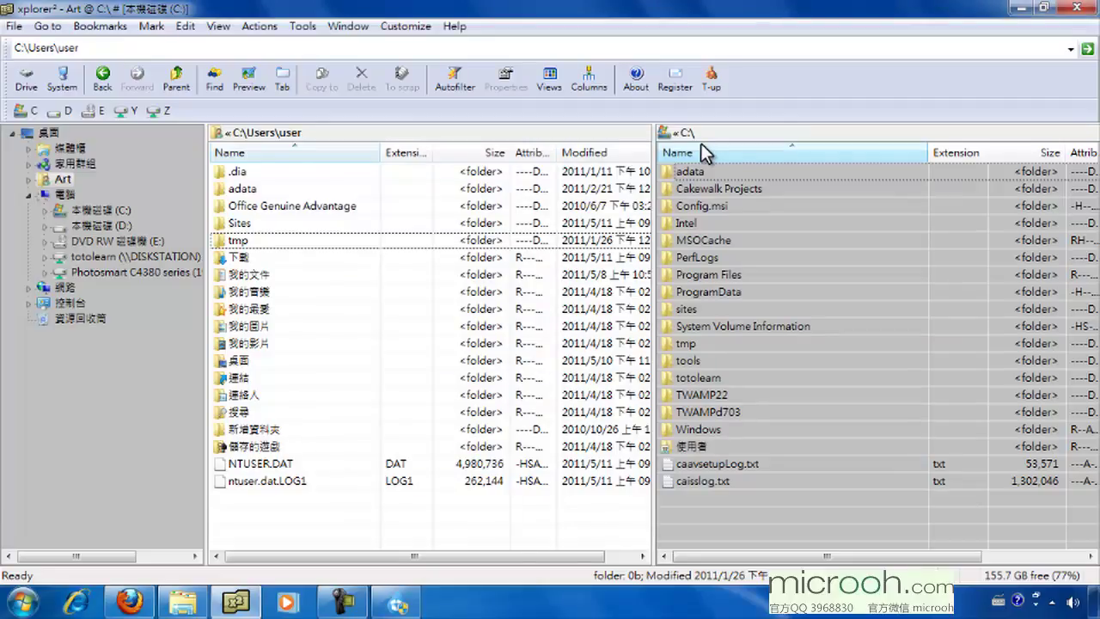
key("super+d")
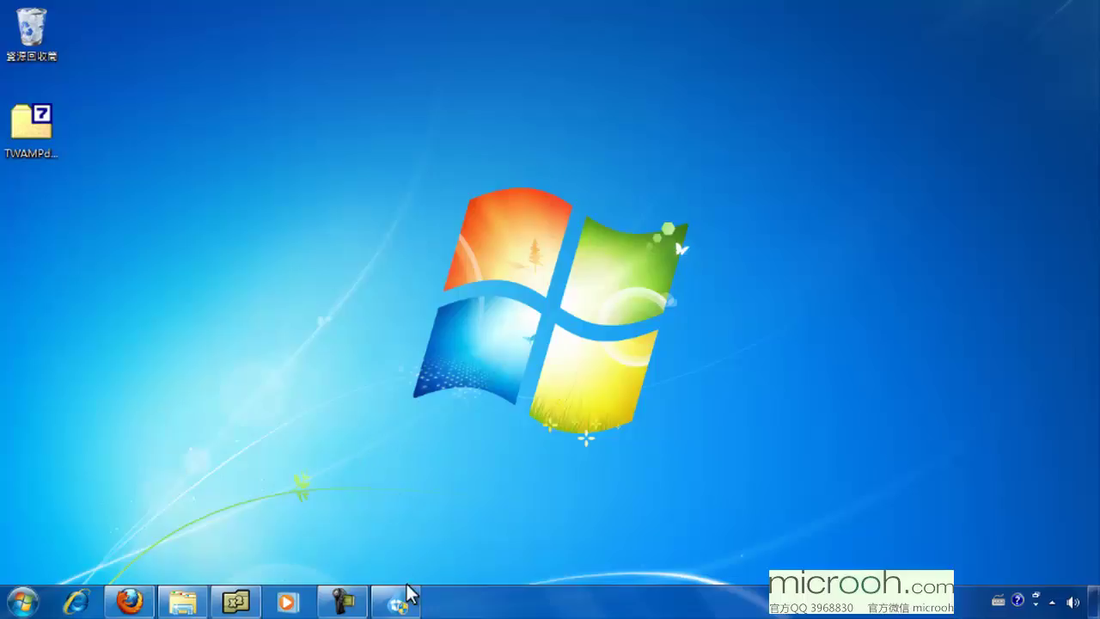
Step: From the restored control panel, keep localhost and open the site at localhost:8082 in Firefox
left_click(398, 604)
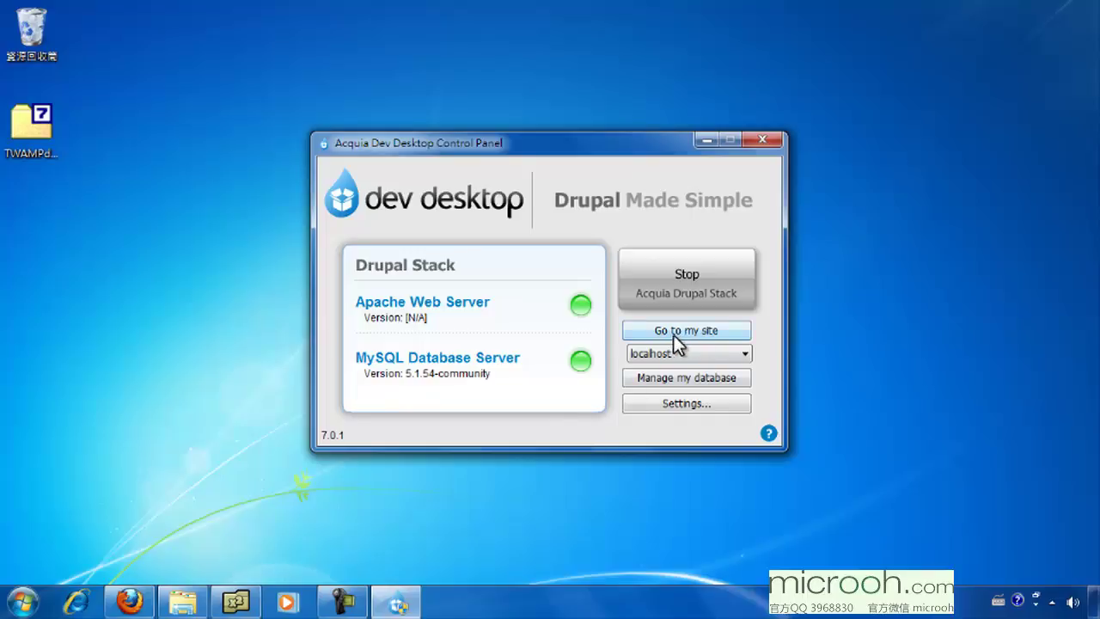
left_click(745, 352)
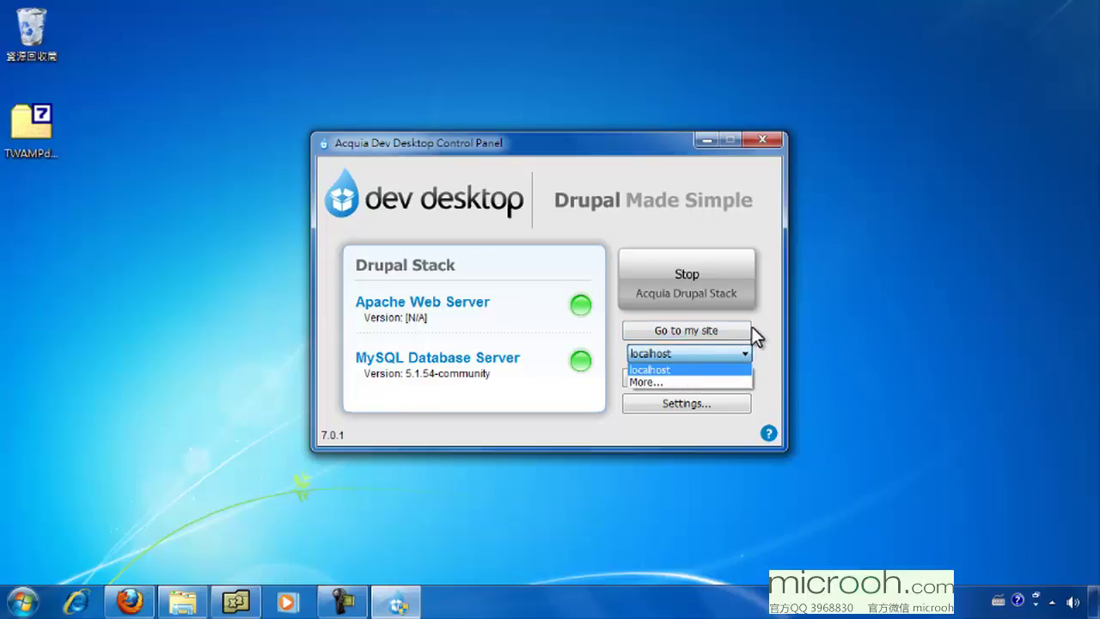
left_click(760, 327)
left_click(675, 331)
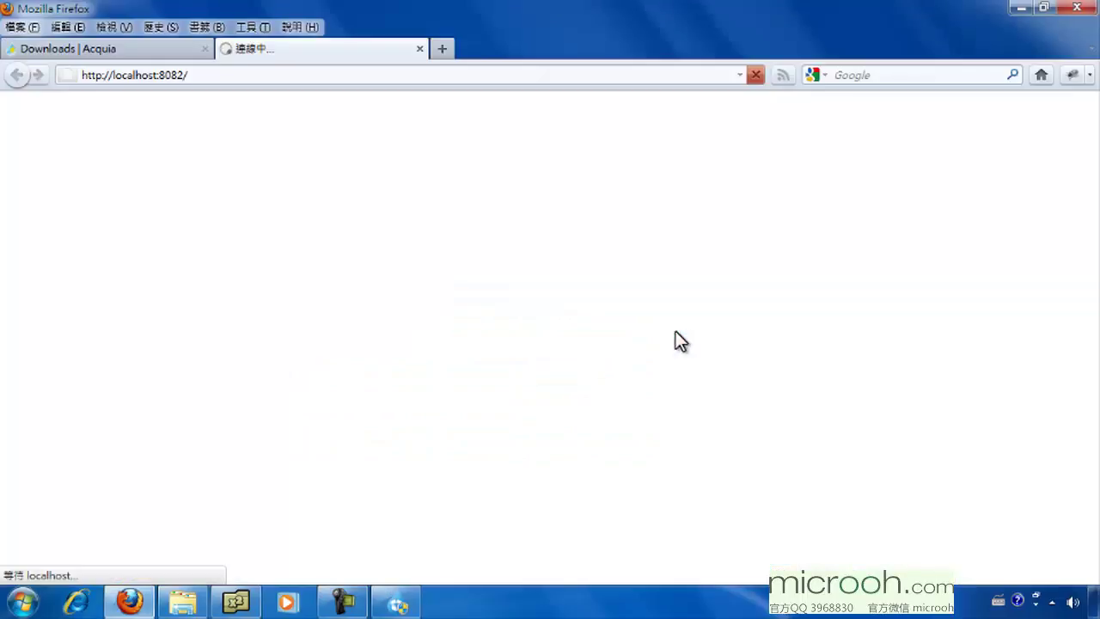